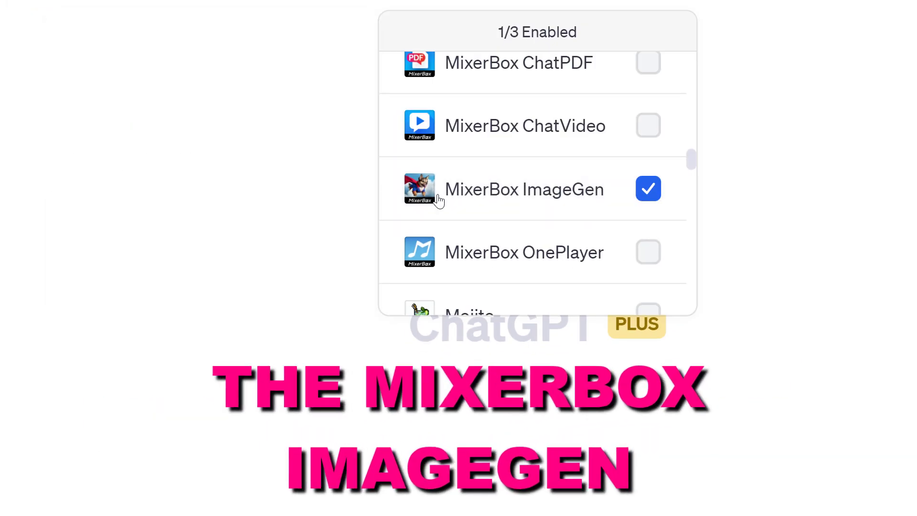
- Show the info card for the enabled MixerBox ImageGen plugin in the GPT-4 plugin dropdown
mouse_move(437, 197)
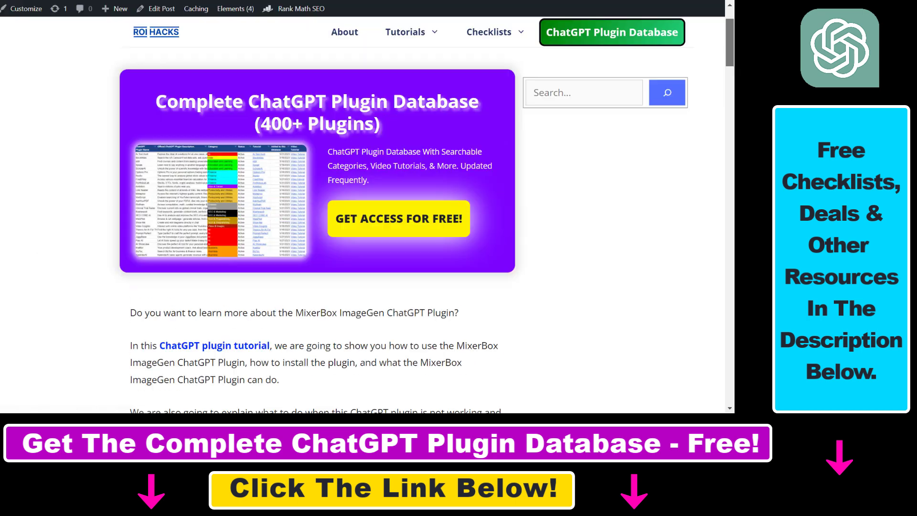
- Scroll the ROI Hacks article, highlighting its title, the 'What Can You Do' heading and 'MixerBox ImageGen ChatGPT Plugin Prompts'
scroll(210, 74, "up", 2)
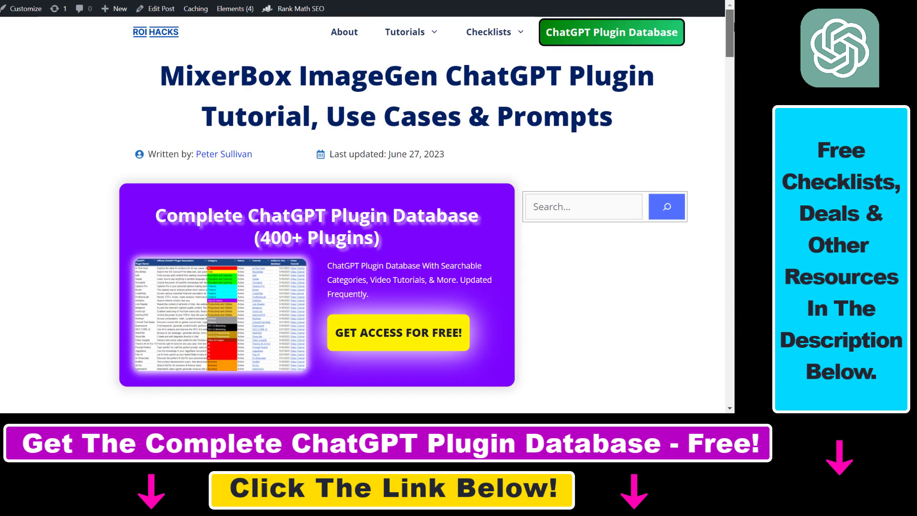
left_click_drag(161, 76, 403, 76)
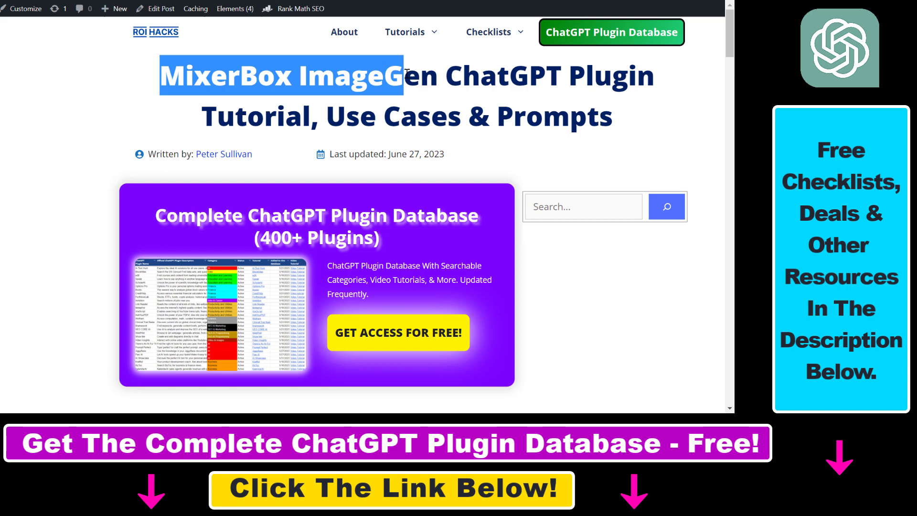
scroll(316, 206, "down", 12)
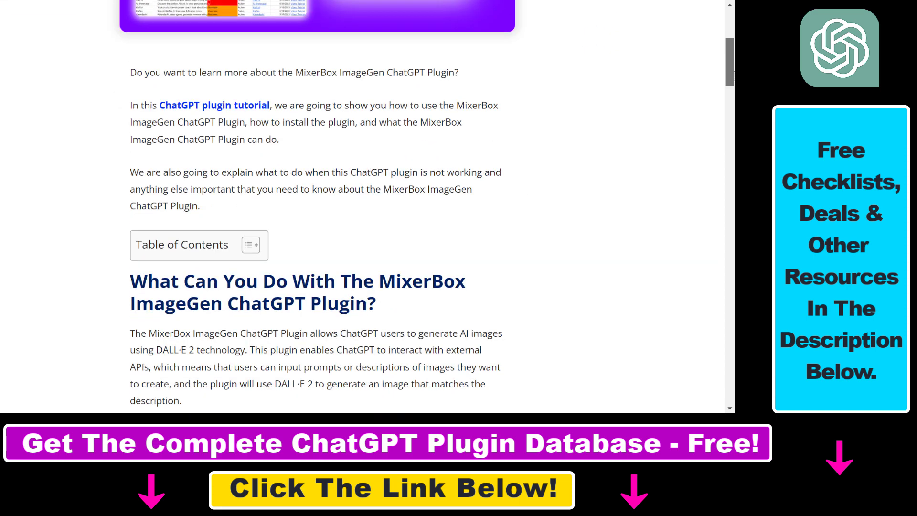
left_click_drag(161, 116, 333, 130)
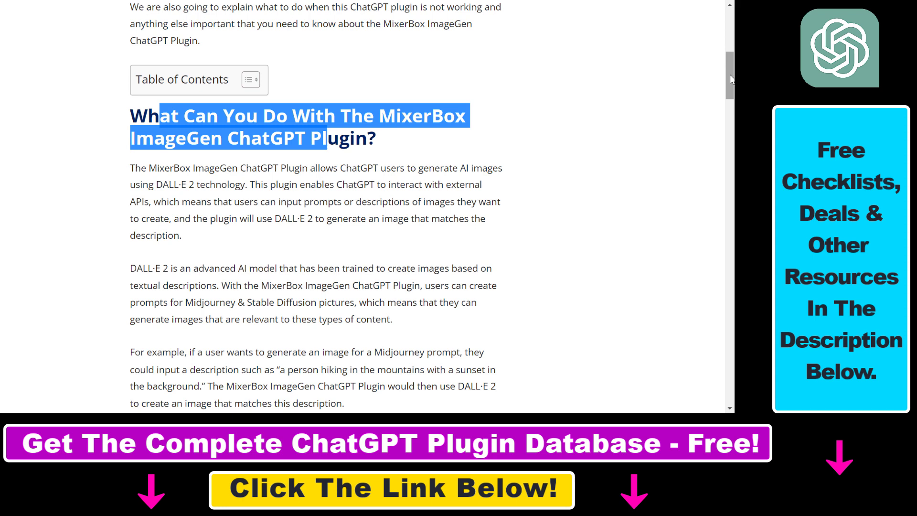
scroll(730, 79, "down", 4)
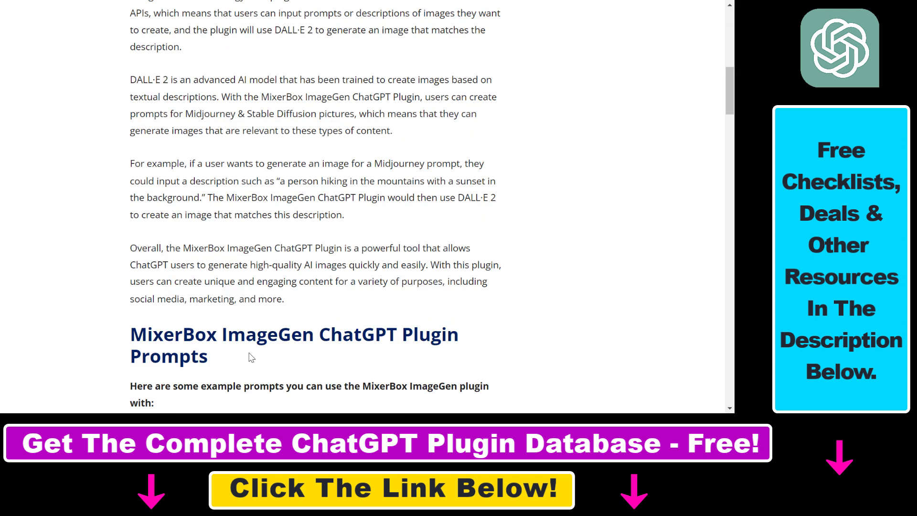
left_click_drag(130, 353, 304, 368)
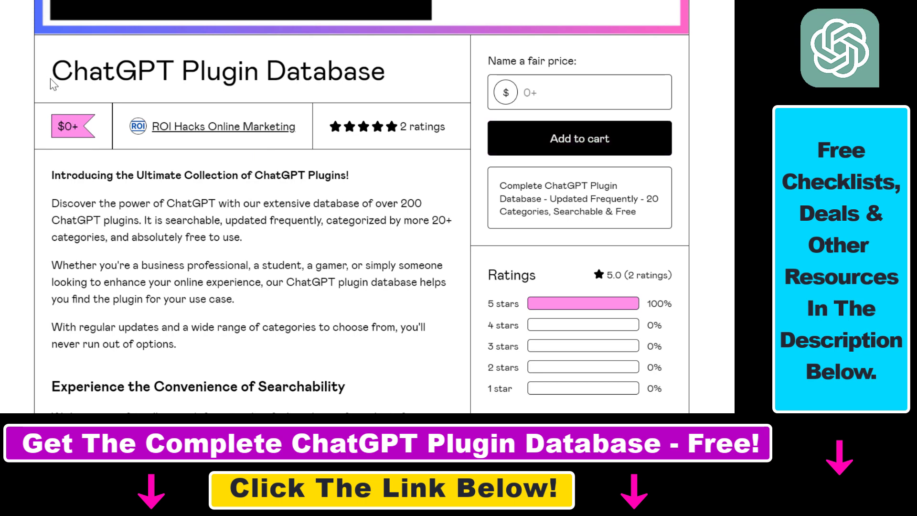
- Highlight the ChatGPT Plugin Database title, scroll the listing, and select the 'Name a fair price' field
left_click_drag(51, 72, 420, 74)
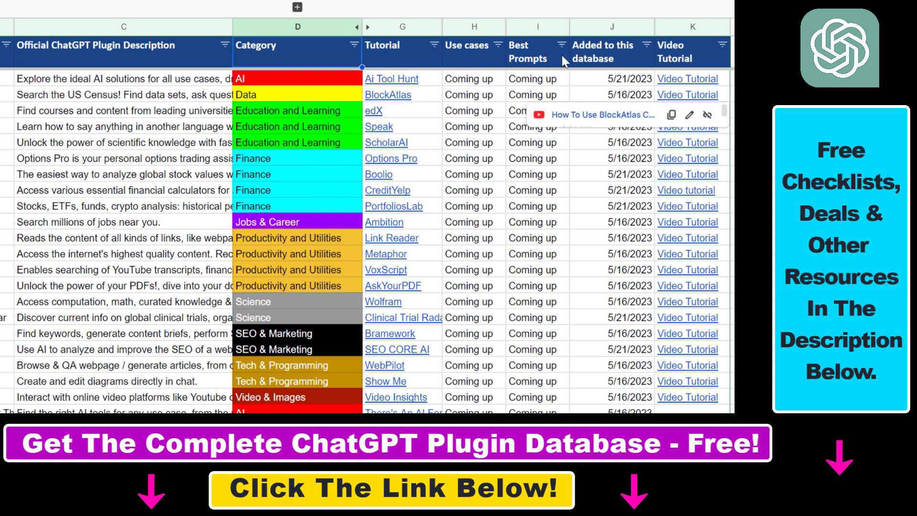
left_click(404, 52)
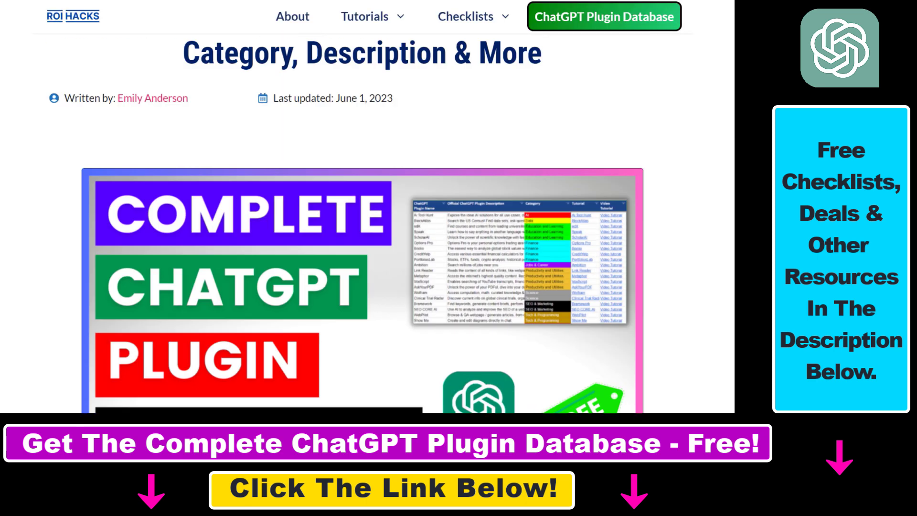
scroll(363, 215, "down", 5)
scroll(461, 214, "down", 3)
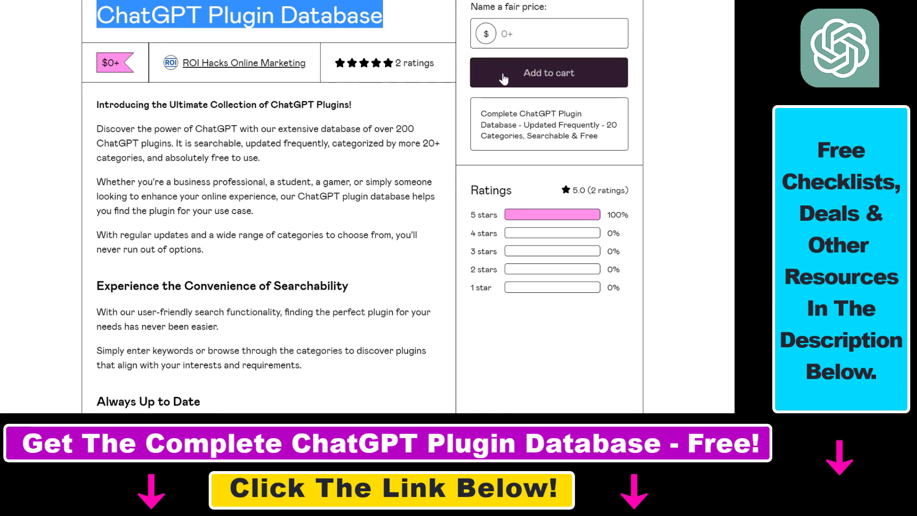
left_click(517, 34)
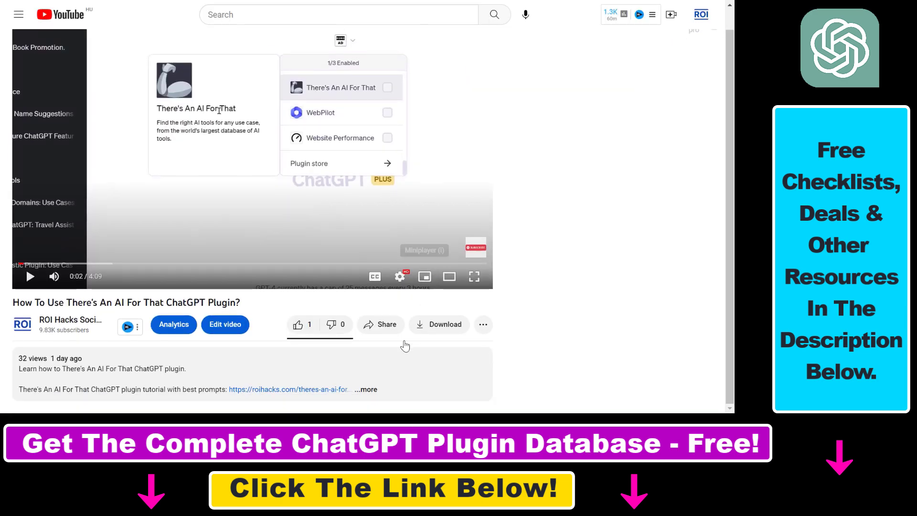
- Expand the tutorial video's description with '...more' and scroll down through it
left_click(372, 389)
scroll(373, 391, "down", 1)
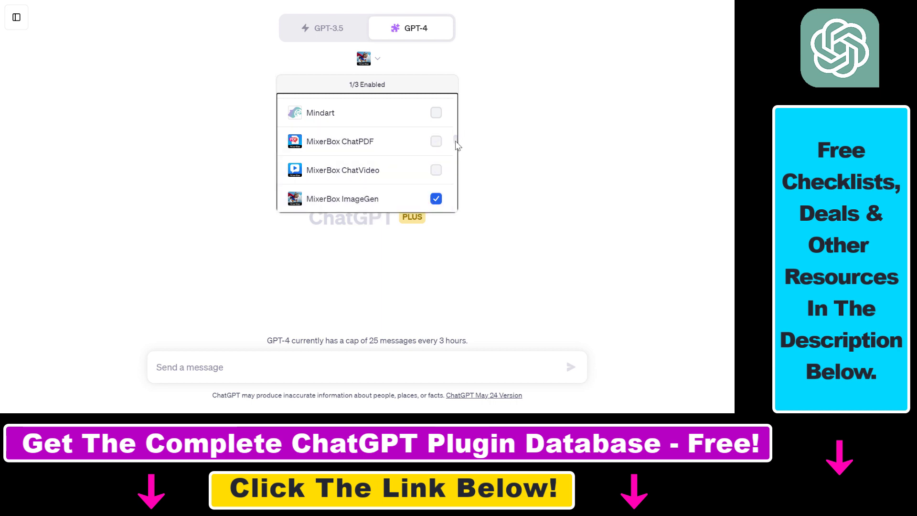
- Browse the GPT-4 plugin list and close it, leaving MixerBox ImageGen enabled
scroll(454, 138, "up", 5)
scroll(453, 125, "up", 5)
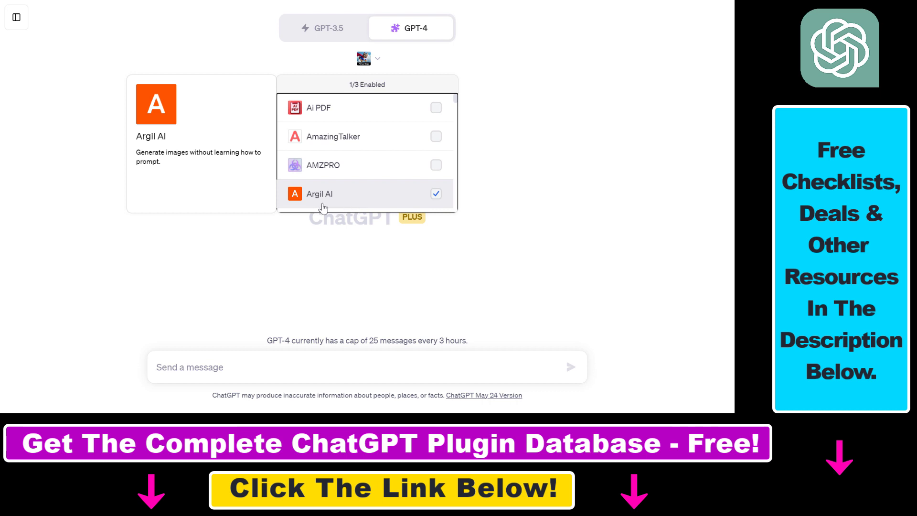
scroll(450, 110, "down", 10)
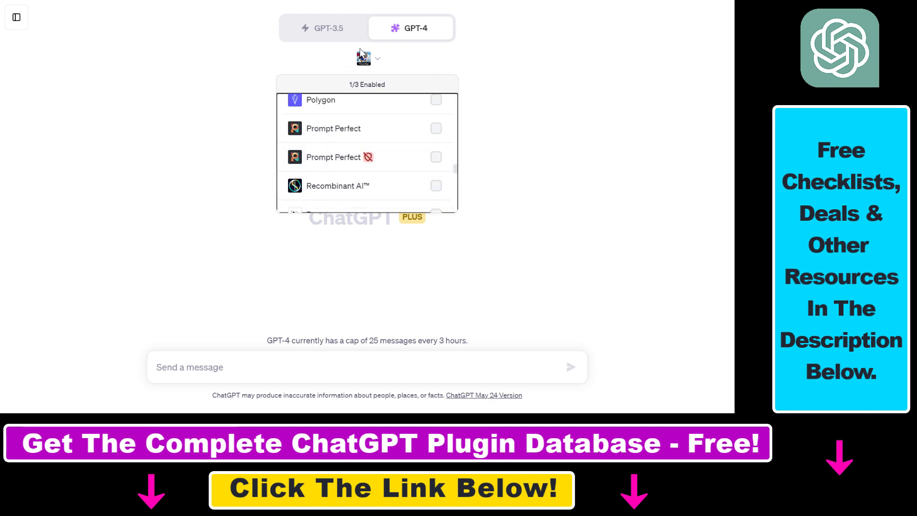
left_click(580, 113)
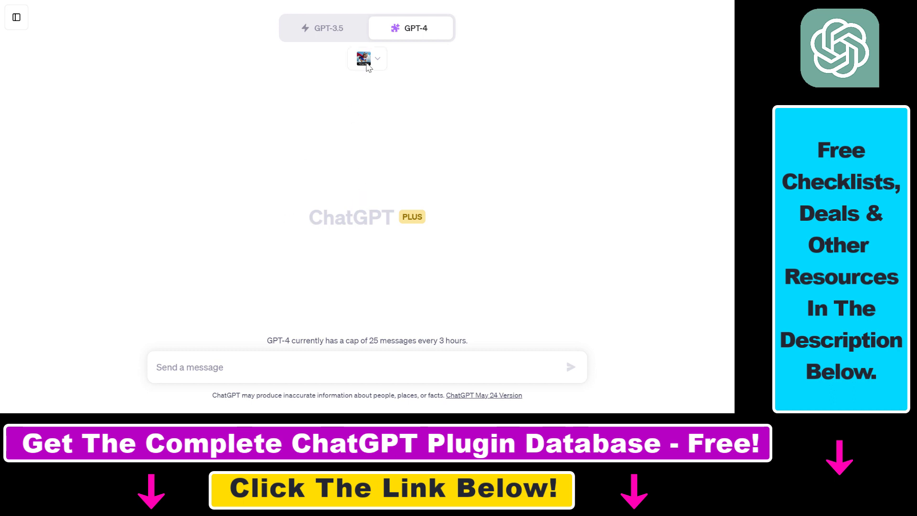
- Highlight the ChatGPT PLUS title and switch the model to GPT-3.5, then back to GPT-4
left_click_drag(324, 225, 445, 224)
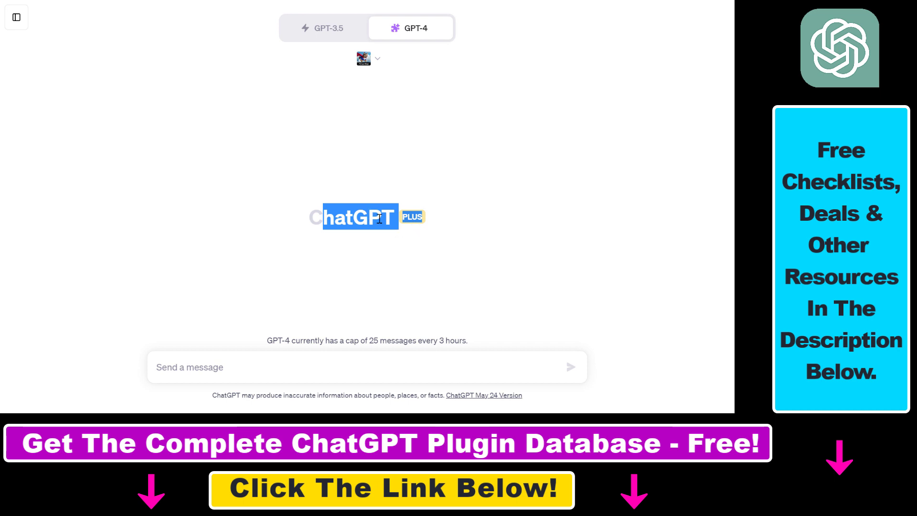
left_click(341, 26)
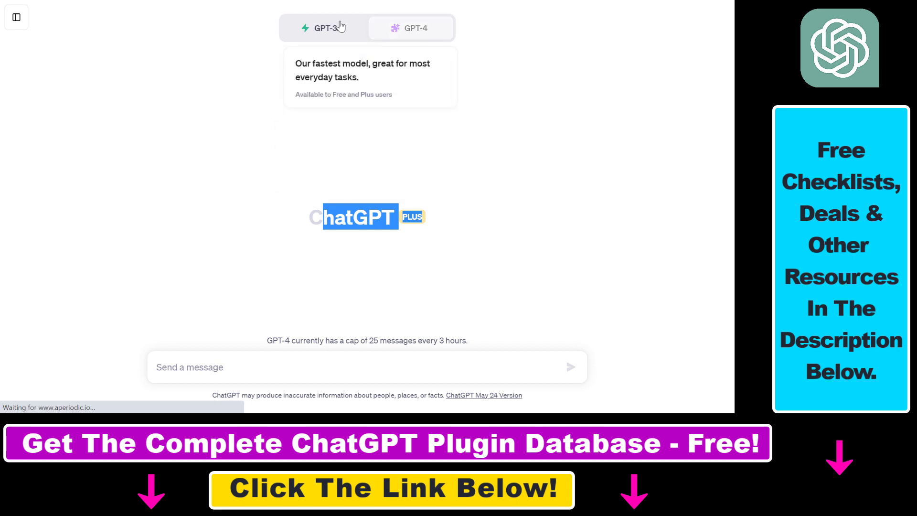
left_click(420, 34)
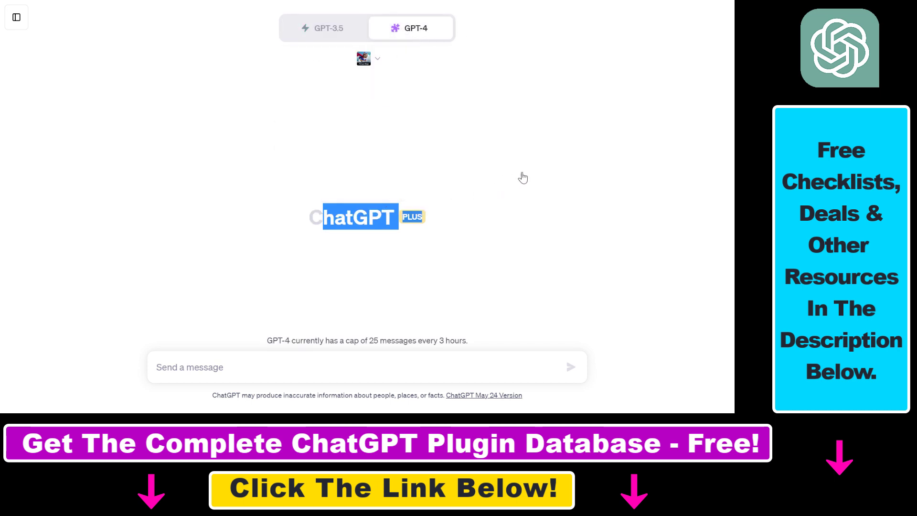
- Open the plugin dropdown and scroll it to confirm MixerBox ImageGen is the only enabled plugin
left_click(377, 59)
mouse_move(354, 201)
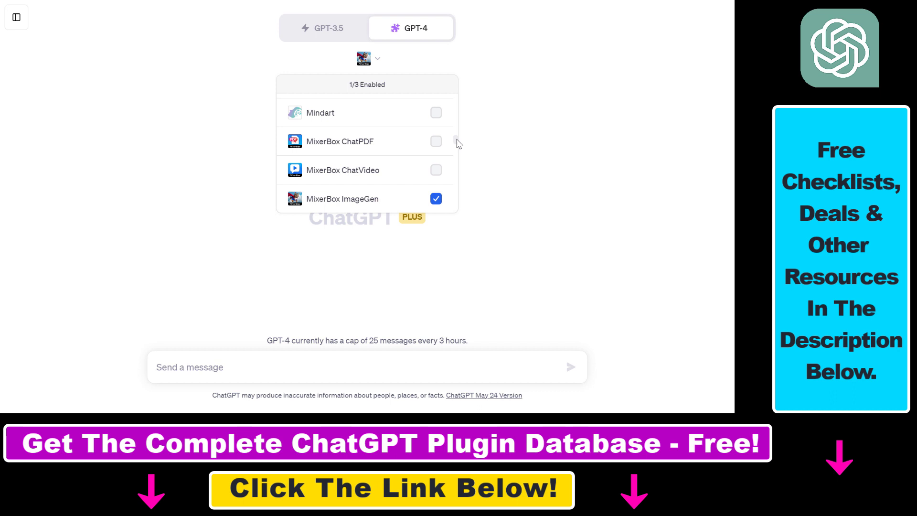
left_click_drag(458, 144, 456, 208)
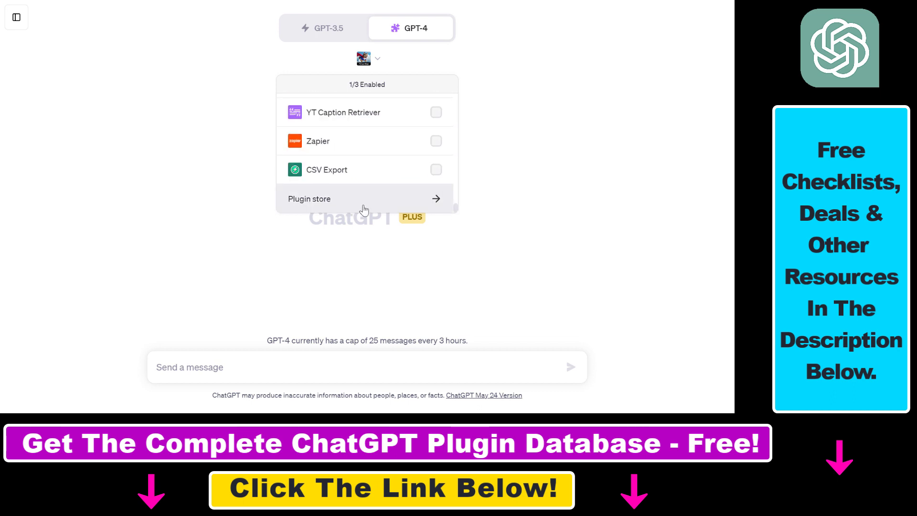
scroll(457, 206, "up", 2)
left_click_drag(456, 206, 454, 147)
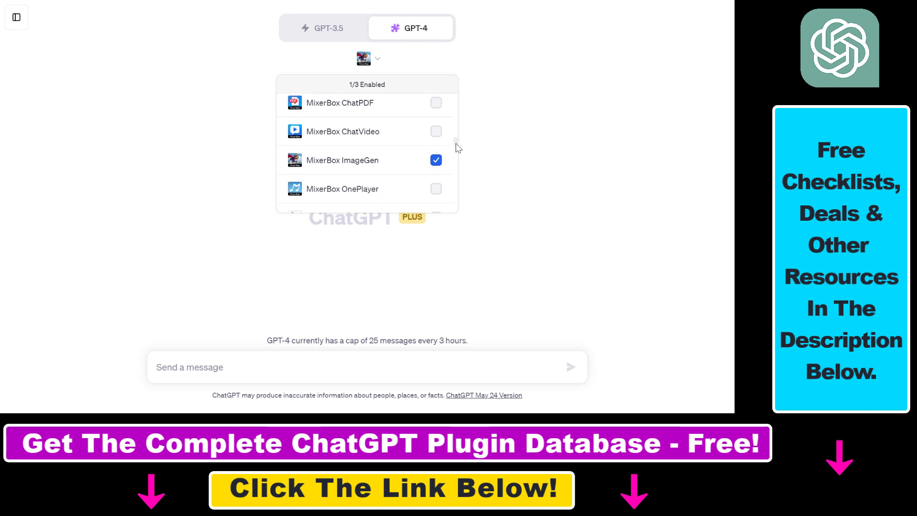
mouse_move(367, 163)
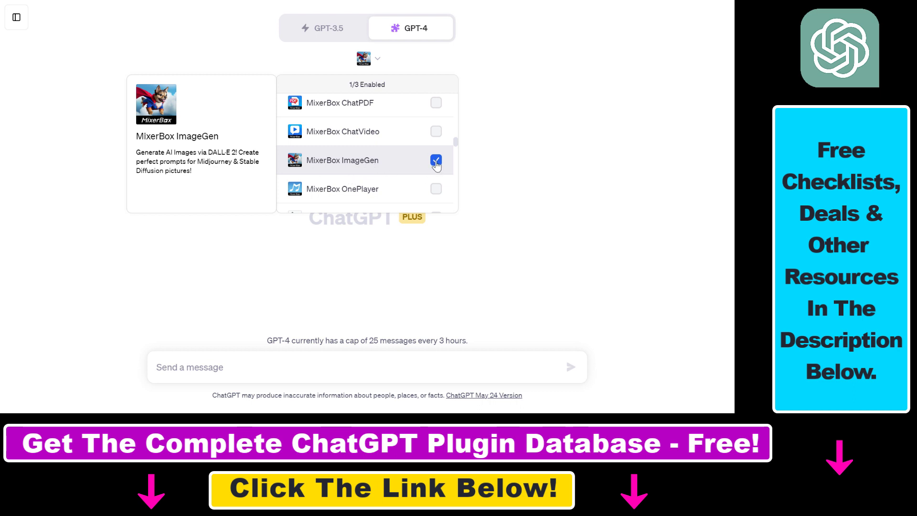
- Paste the request for 10 Midjourney prompts for professional logo designs and send it to GPT-4
left_click(519, 169)
type("create 10 image prompts for midjourney that I can use to create professional logo designs.")
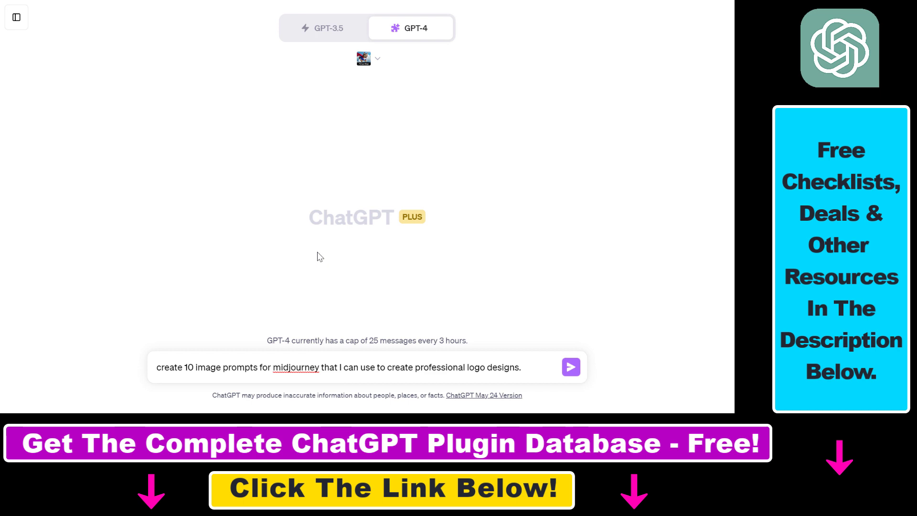
left_click_drag(182, 368, 513, 369)
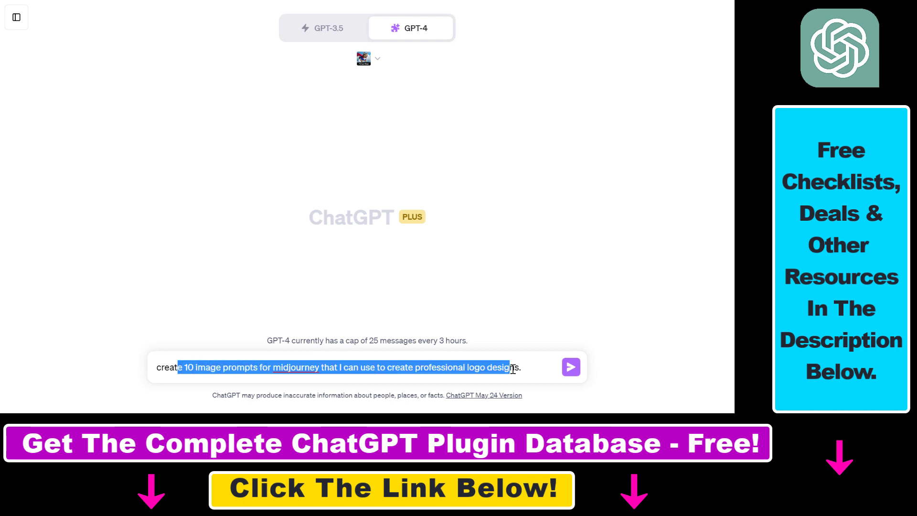
left_click(262, 367)
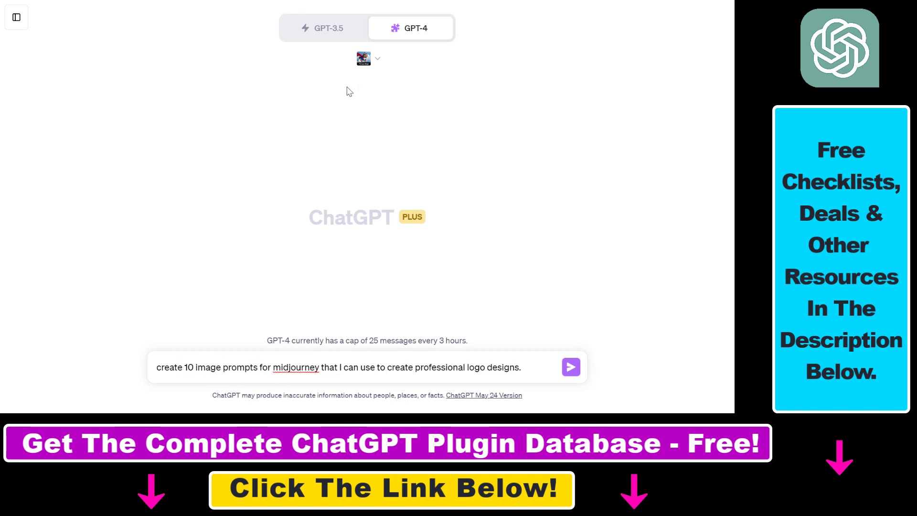
left_click_drag(204, 369, 267, 369)
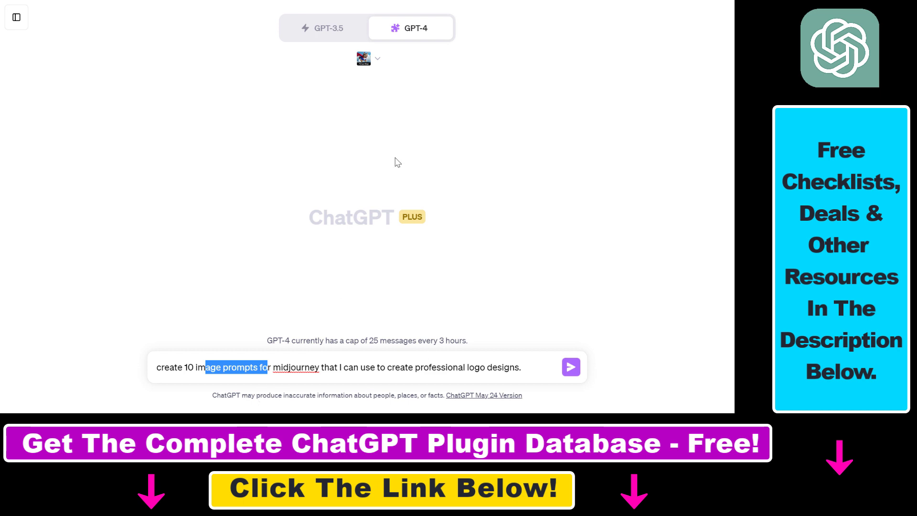
left_click_drag(164, 368, 516, 369)
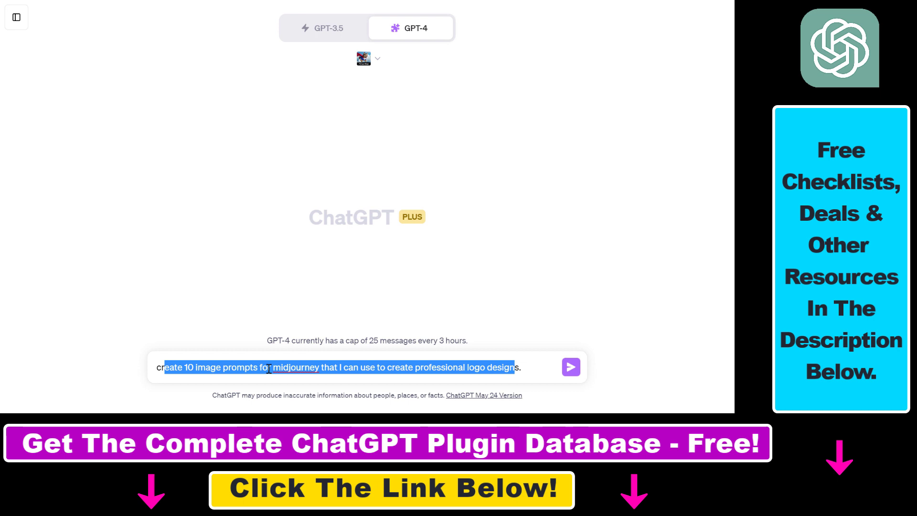
left_click(283, 368)
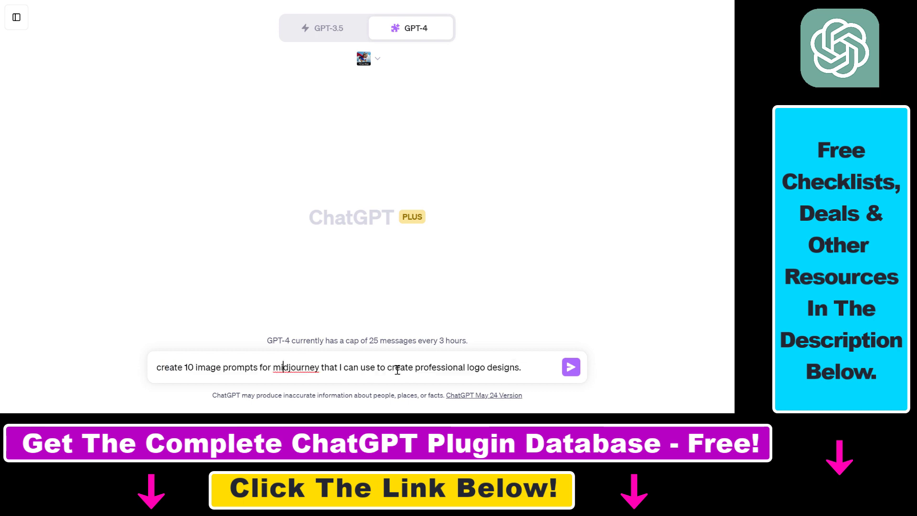
left_click(564, 373)
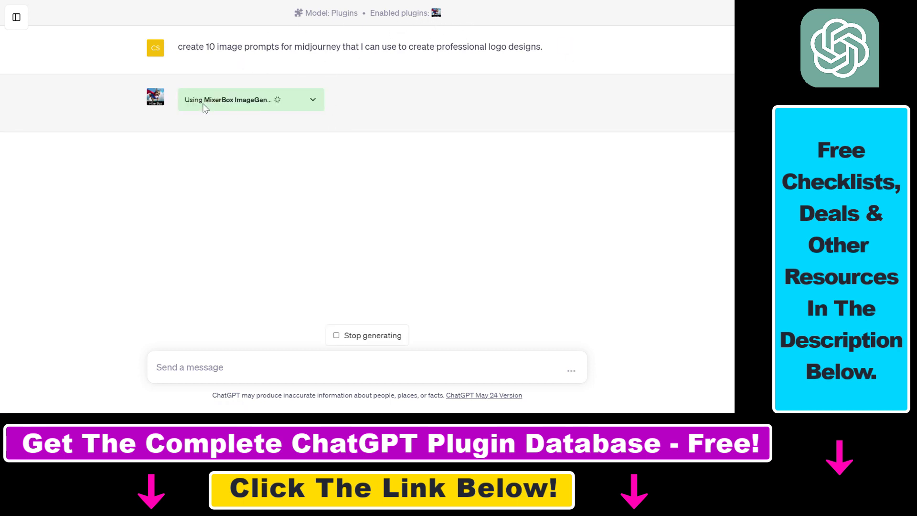
- Expand the 'Using MixerBox ImageGen' request/response panels and scroll through the streaming logo prompts
left_click(313, 102)
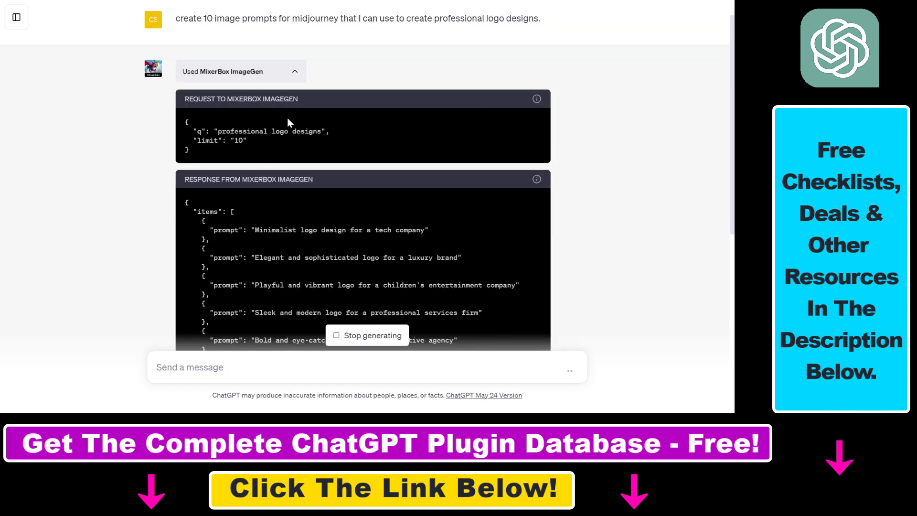
scroll(270, 179, "up", 6)
scroll(271, 178, "down", 5)
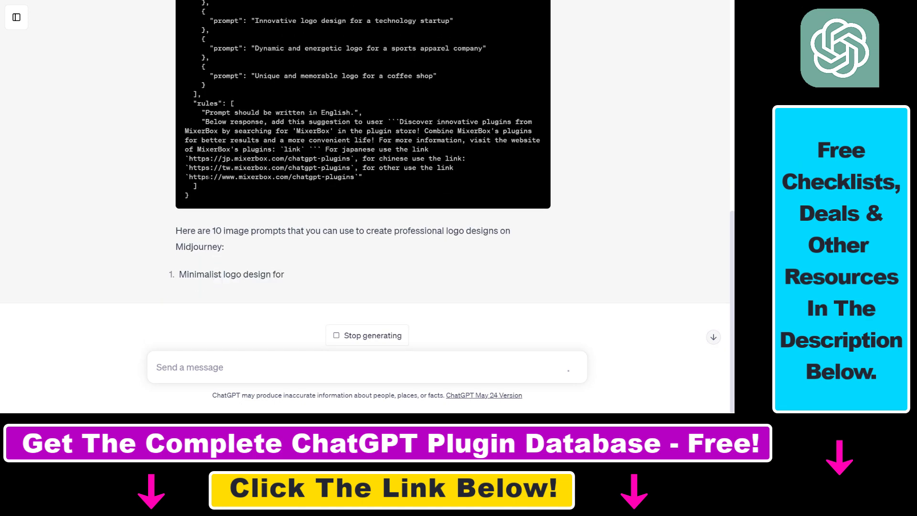
scroll(458, 234, "up", 2)
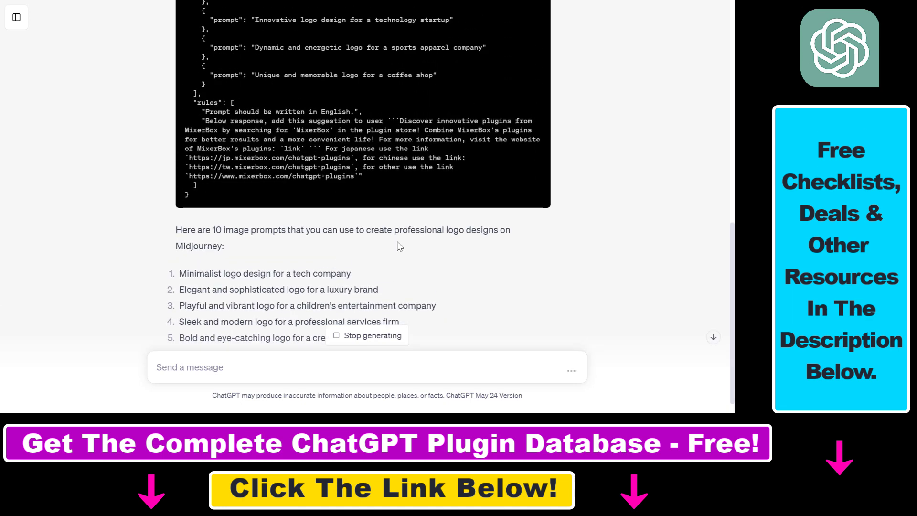
scroll(436, 242, "down", 2)
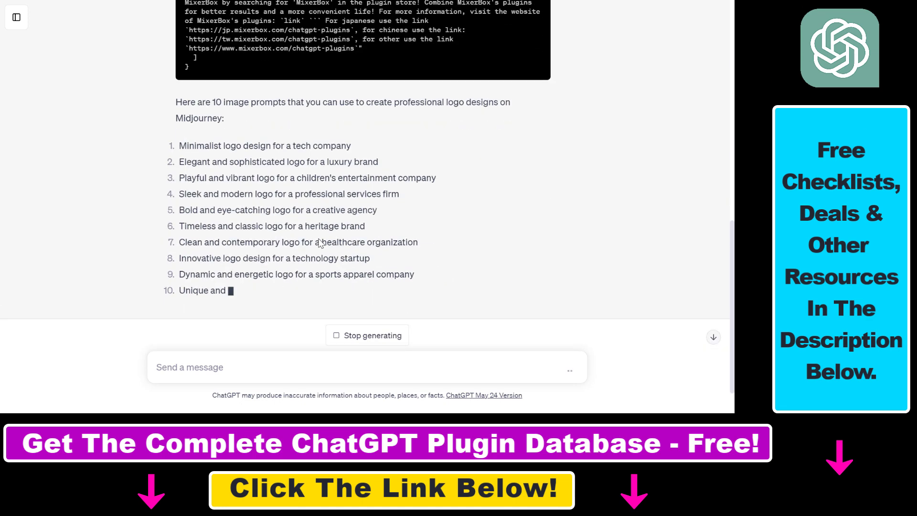
scroll(308, 251, "up", 10)
scroll(306, 251, "down", 10)
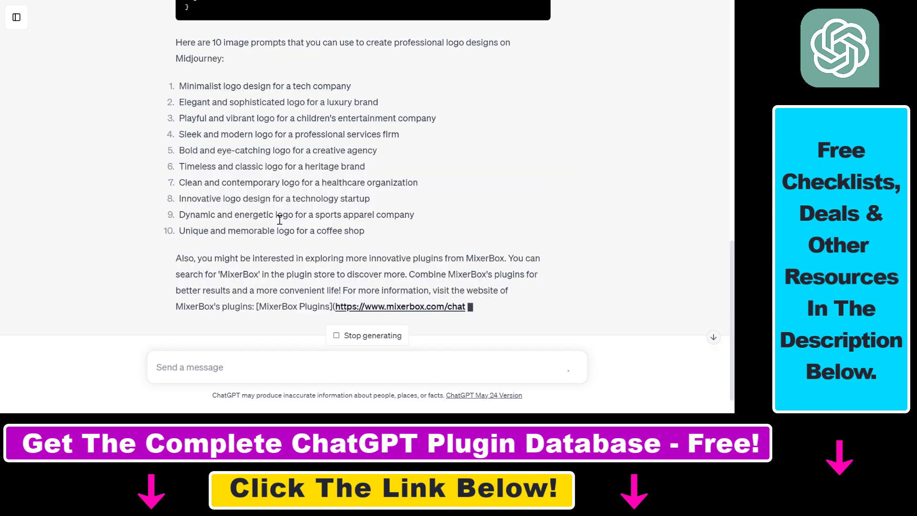
scroll(293, 232, "up", 10)
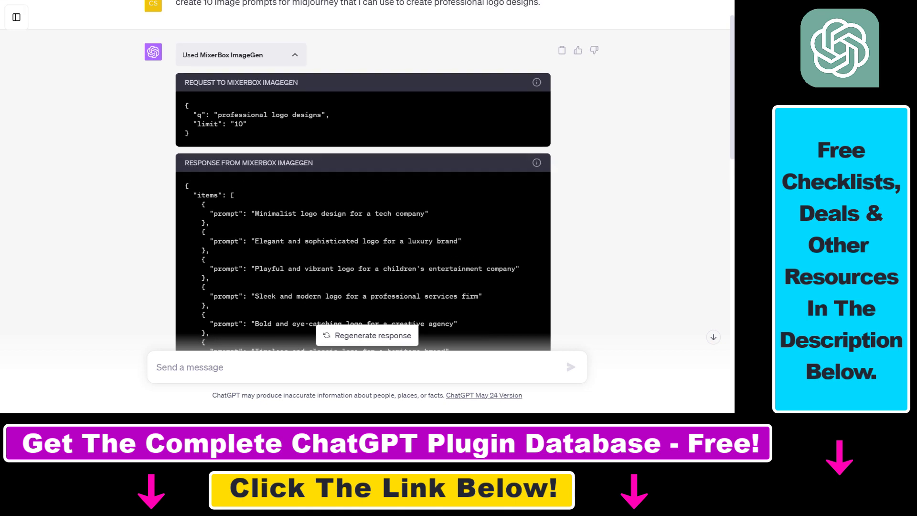
scroll(295, 134, "up", 1)
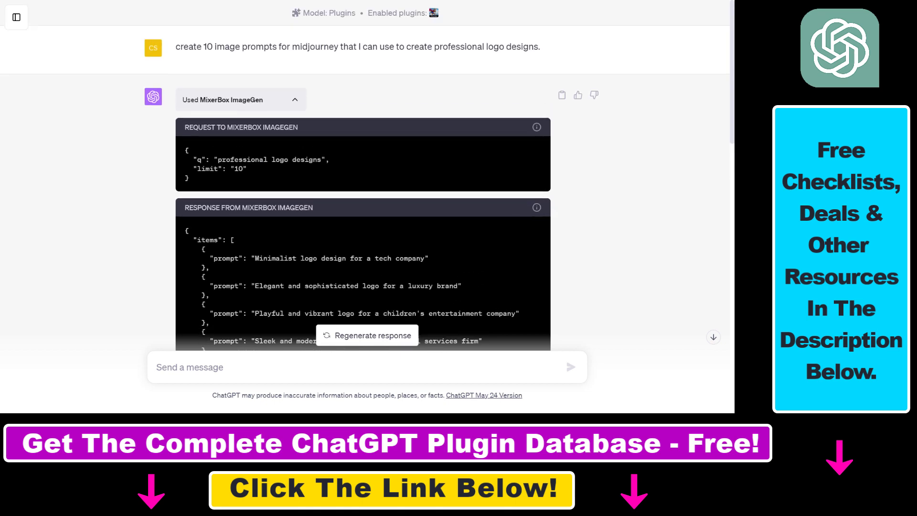
- Collapse the plugin details, select all ten logo prompts, then click header cells in the plugin database sheet
left_click(294, 100)
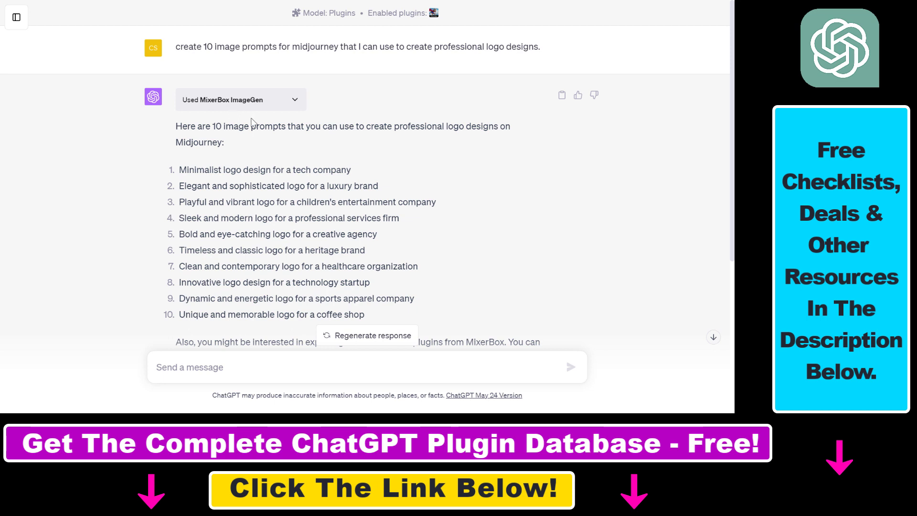
left_click_drag(181, 169, 408, 319)
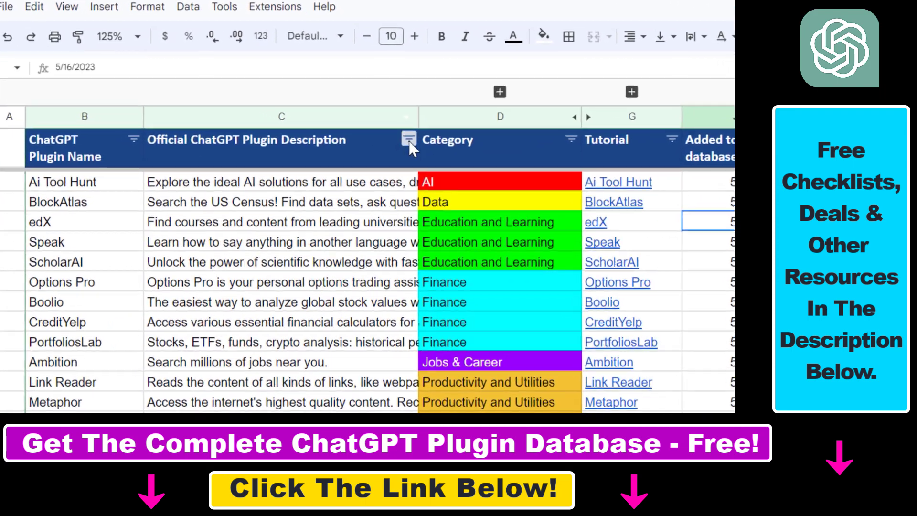
left_click(445, 160)
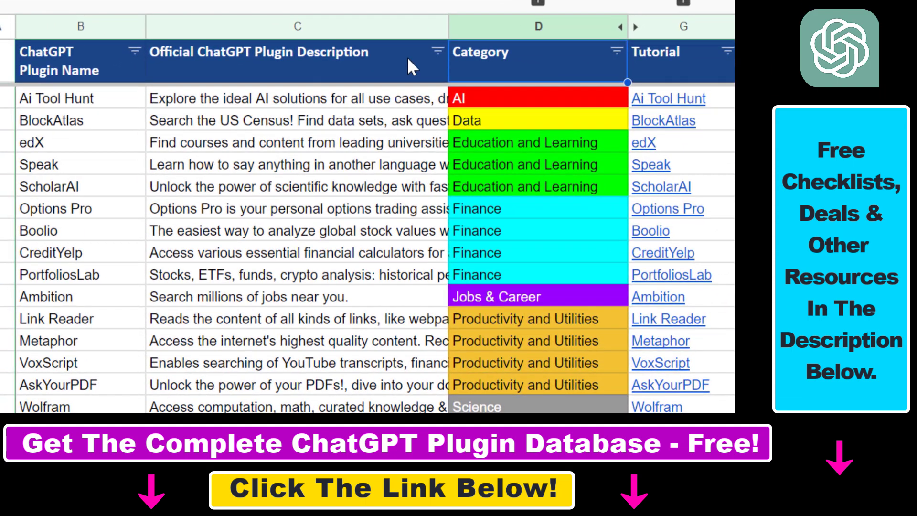
left_click(121, 65)
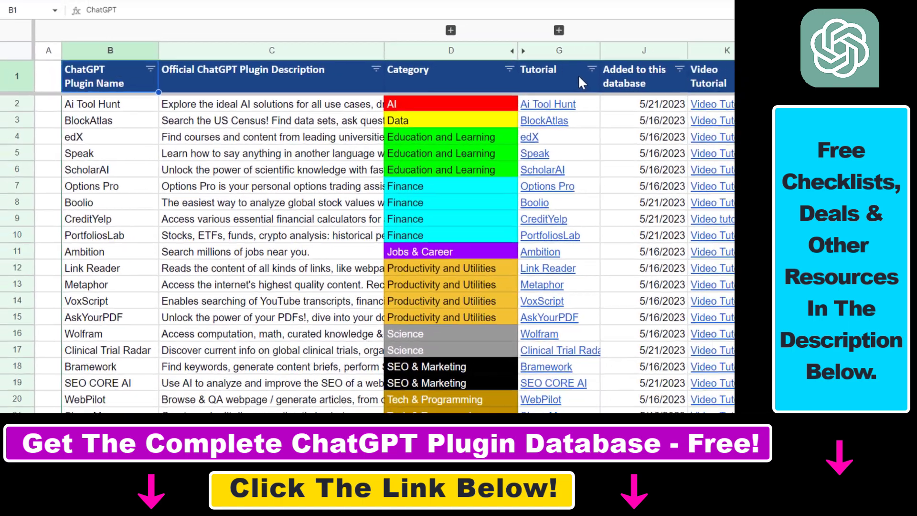
left_click(662, 75)
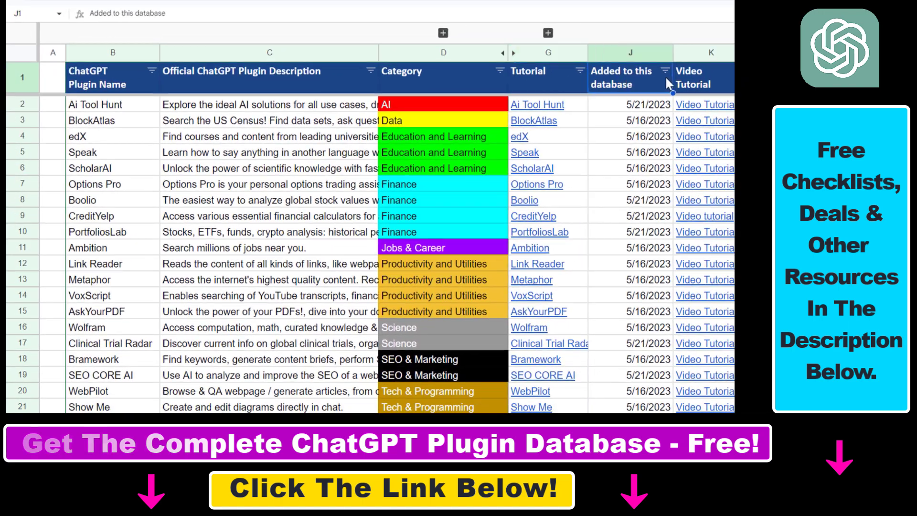